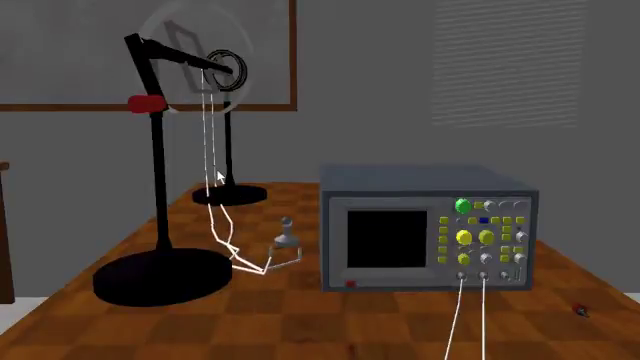
Swing the generator's red-handled arm up toward the top of the coil.
{"action": "mouse_move", "coordinate": [150, 105]}
{"action": "left_mouse_down"}
{"action": "mouse_move", "coordinate": [172, 17]}
{"action": "mouse_move", "coordinate": [83, 89]}
{"action": "mouse_move", "coordinate": [157, 7]}
{"action": "mouse_move", "coordinate": [199, 110]}
{"action": "left_mouse_up"}
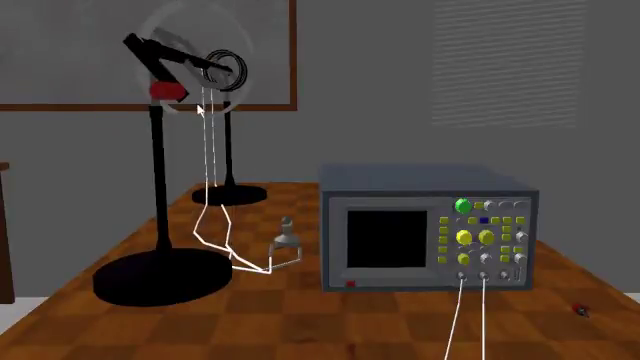
Power on the oscilloscope, then turn and tilt the view toward the tabletop.
{"action": "left_click", "coordinate": [349, 286]}
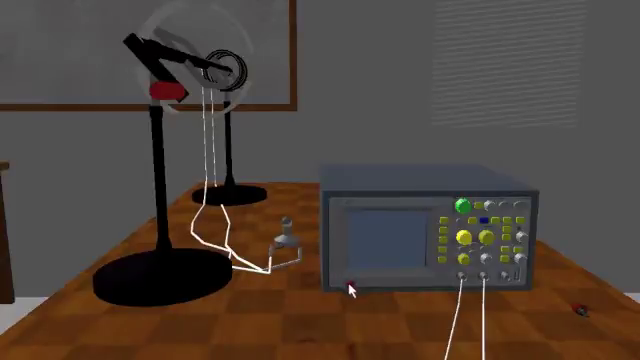
{"action": "key", "text": "Right"}
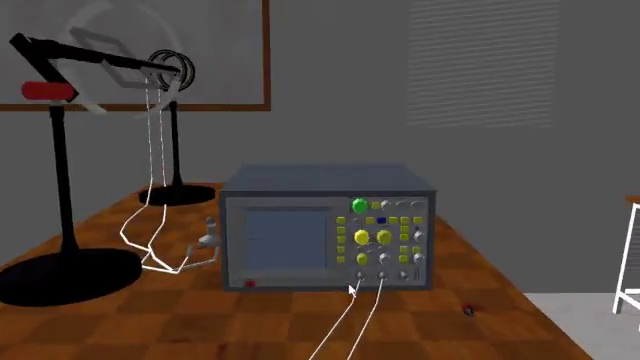
{"action": "key", "text": "Down"}
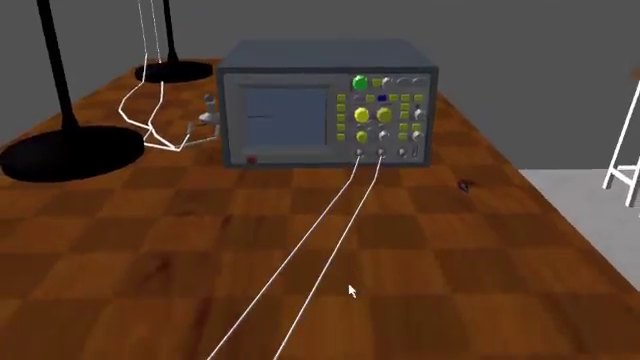
{"action": "scroll", "coordinate": [349, 290], "scroll_direction": "down", "scroll_amount": 3}
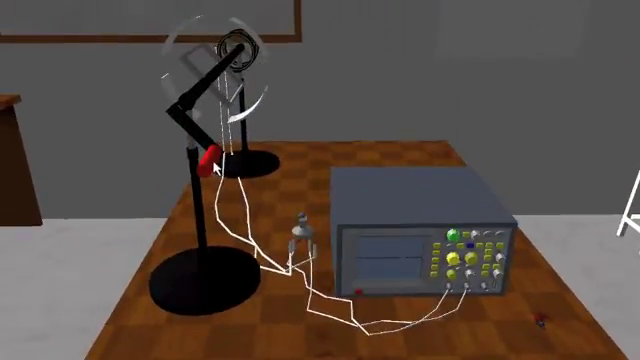
Crank the generator's red-handled arm back and forth around the coil through full cycles.
{"action": "left_click_drag", "start_coordinate": [213, 168], "coordinate": [143, 32]}
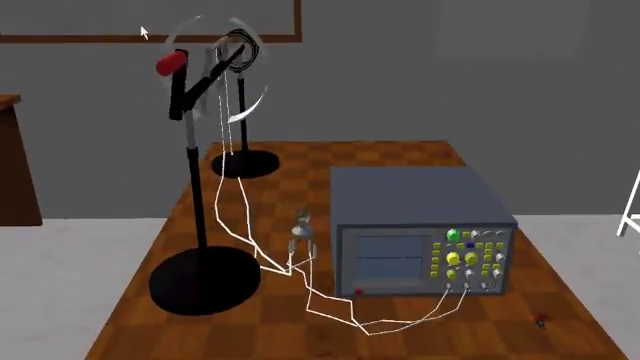
{"action": "left_click_drag", "start_coordinate": [249, 129], "coordinate": [113, 98]}
{"action": "mouse_move", "coordinate": [240, 115]}
{"action": "left_mouse_down"}
{"action": "mouse_move", "coordinate": [117, 133]}
{"action": "mouse_move", "coordinate": [237, 82]}
{"action": "left_mouse_up"}
{"action": "left_click_drag", "start_coordinate": [176, 166], "coordinate": [173, 67]}
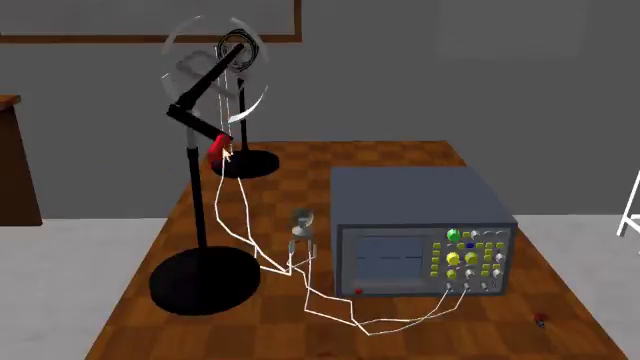
{"action": "mouse_move", "coordinate": [97, 122]}
{"action": "left_mouse_down"}
{"action": "mouse_move", "coordinate": [186, 179]}
{"action": "mouse_move", "coordinate": [149, 20]}
{"action": "mouse_move", "coordinate": [226, 123]}
{"action": "mouse_move", "coordinate": [133, 80]}
{"action": "left_mouse_up"}
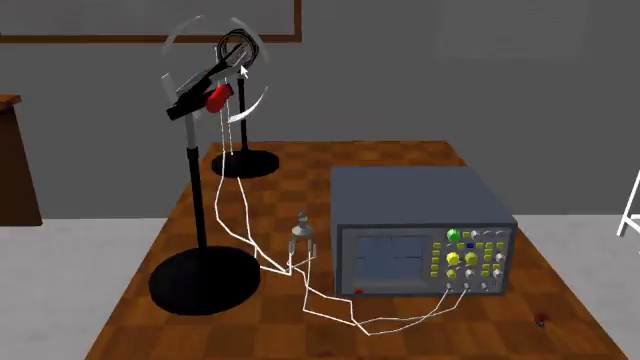